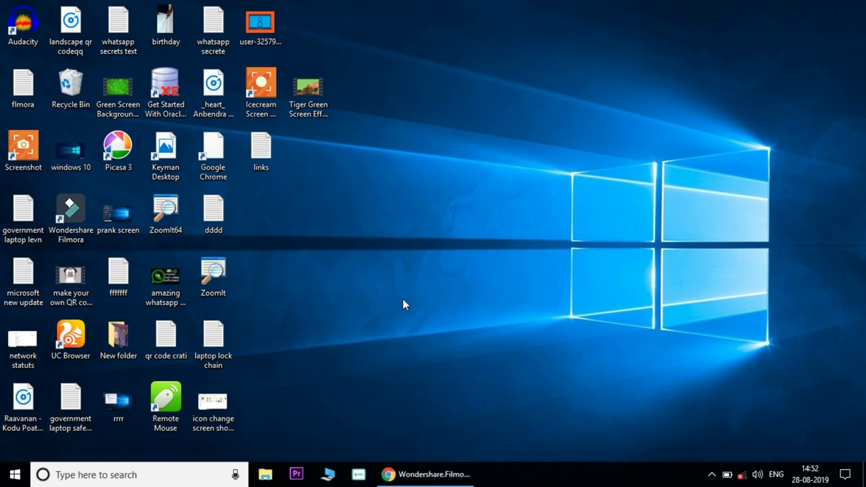
Refresh the desktop repeatedly from its right-click menu.
{"action": "right_click", "coordinate": [392, 296]}
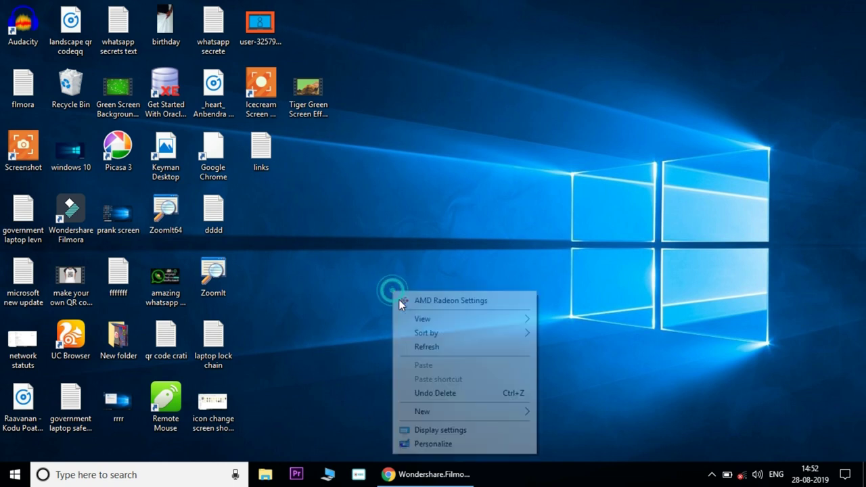
{"action": "left_click", "coordinate": [433, 349]}
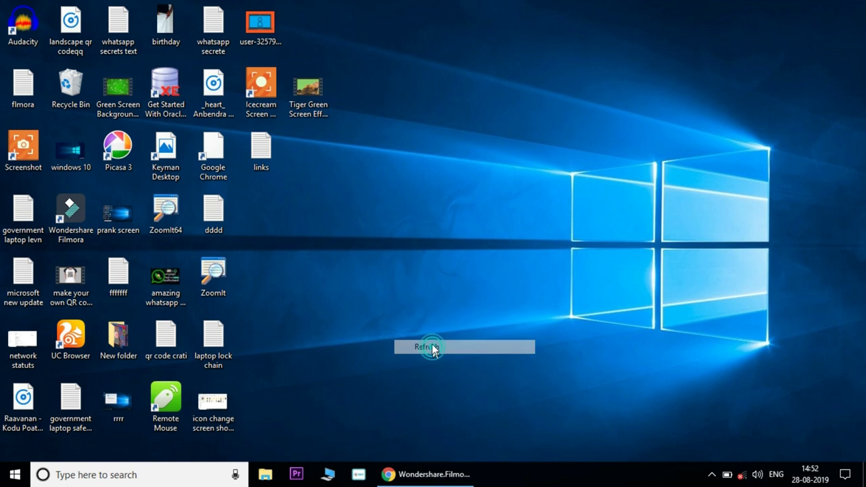
{"action": "right_click", "coordinate": [396, 277]}
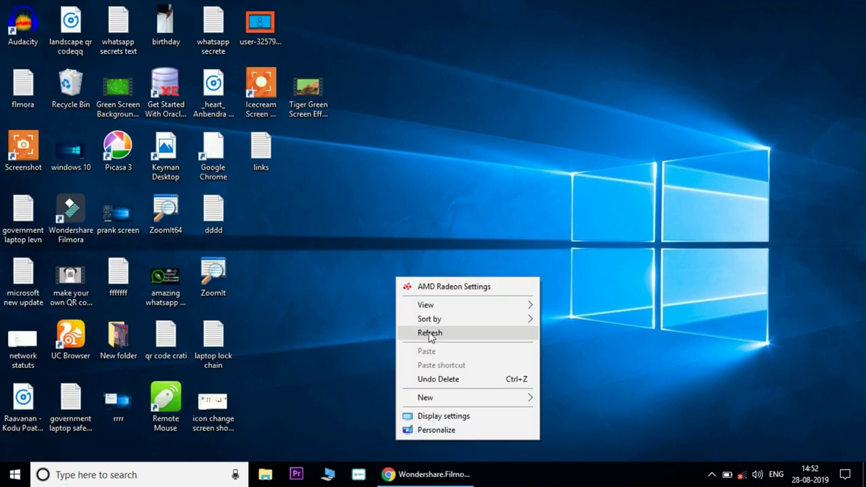
{"action": "left_click", "coordinate": [430, 335]}
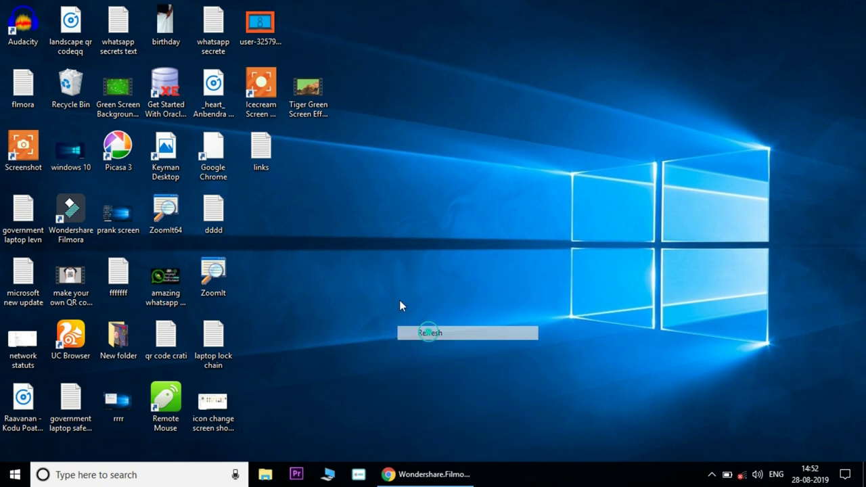
{"action": "right_click", "coordinate": [340, 222]}
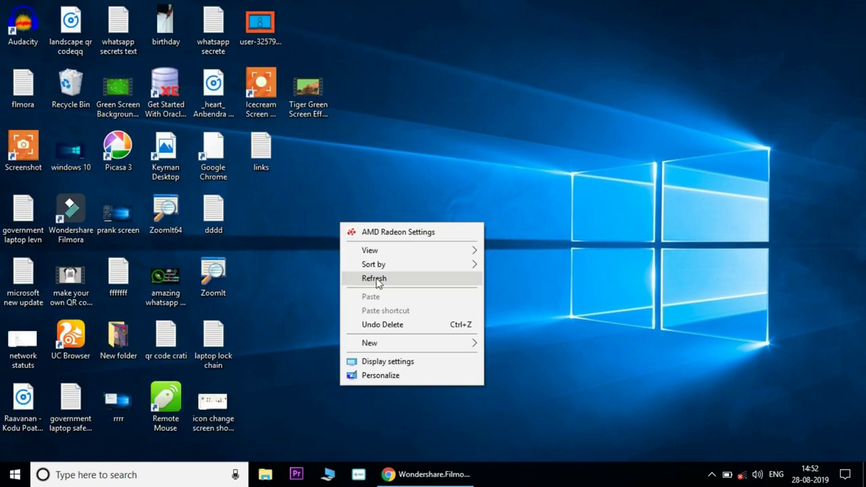
{"action": "left_click", "coordinate": [377, 278]}
{"action": "right_click", "coordinate": [377, 280]}
{"action": "left_click", "coordinate": [401, 334]}
{"action": "right_click", "coordinate": [327, 251]}
{"action": "left_click", "coordinate": [367, 307]}
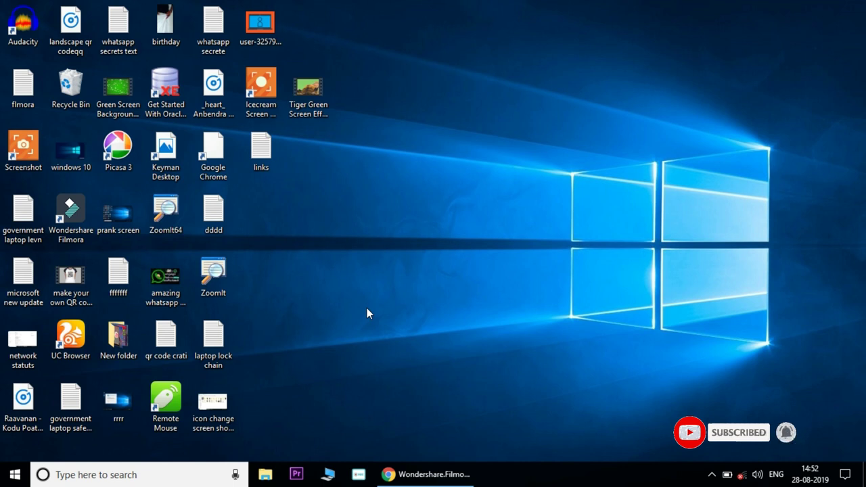
{"action": "right_click", "coordinate": [373, 271]}
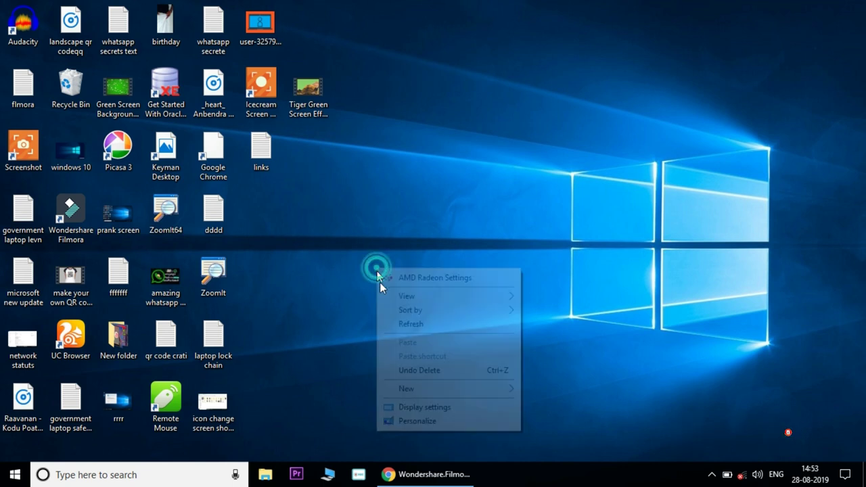
{"action": "left_click", "coordinate": [403, 325]}
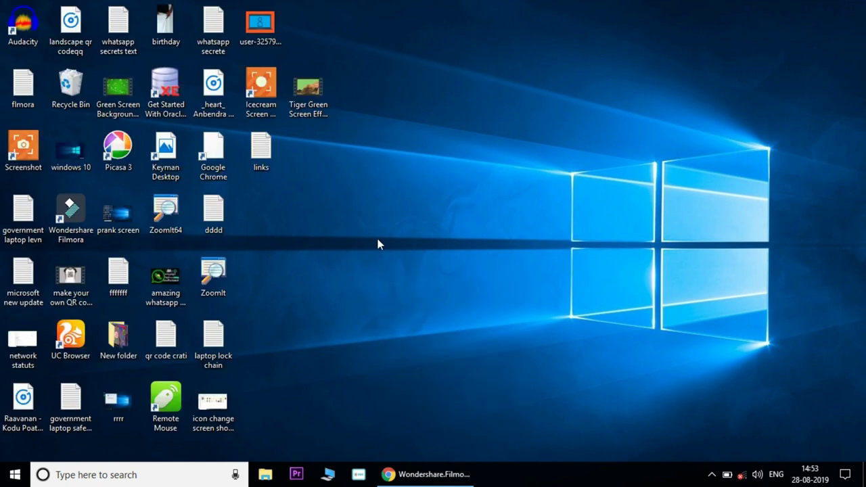
{"action": "right_click", "coordinate": [375, 237]}
{"action": "left_click", "coordinate": [404, 293]}
{"action": "right_click", "coordinate": [374, 219]}
{"action": "left_click", "coordinate": [389, 276]}
{"action": "right_click", "coordinate": [414, 282]}
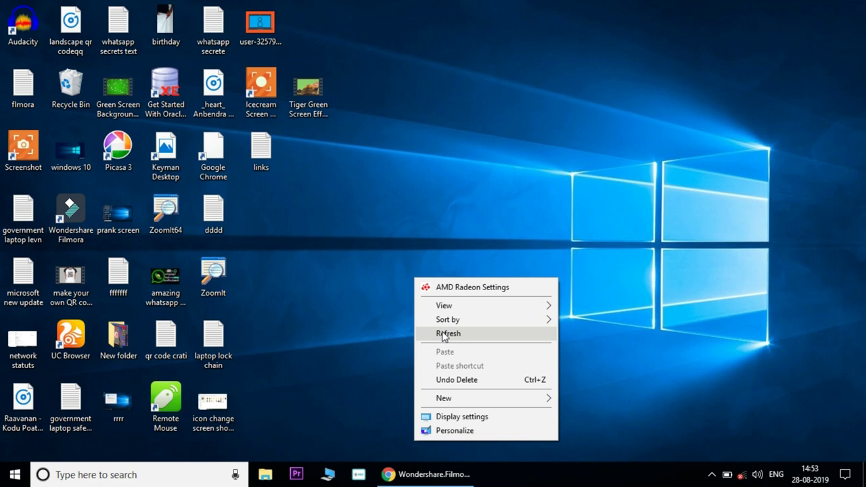
{"action": "left_click", "coordinate": [443, 337]}
{"action": "right_click", "coordinate": [385, 274]}
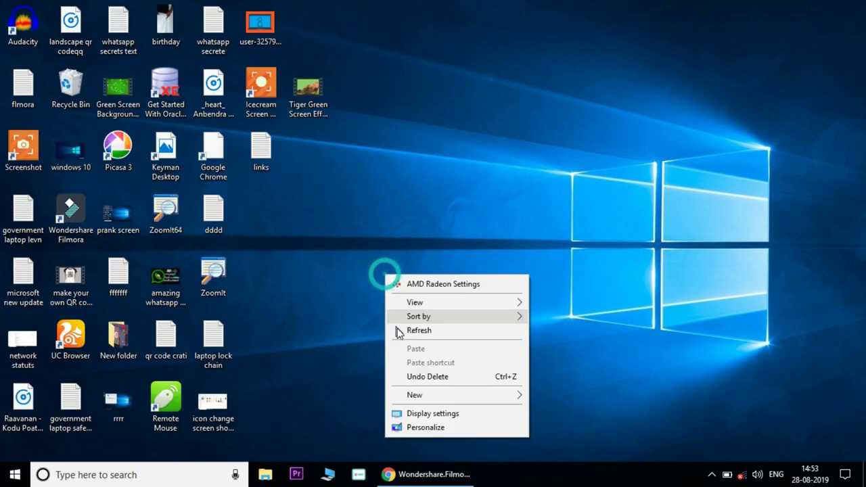
{"action": "left_click", "coordinate": [408, 330]}
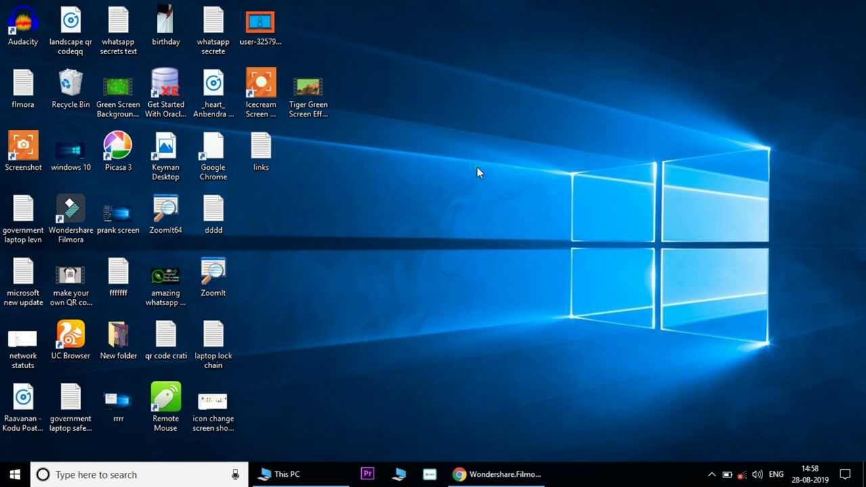
{"action": "right_click", "coordinate": [476, 167]}
{"action": "left_click", "coordinate": [507, 225]}
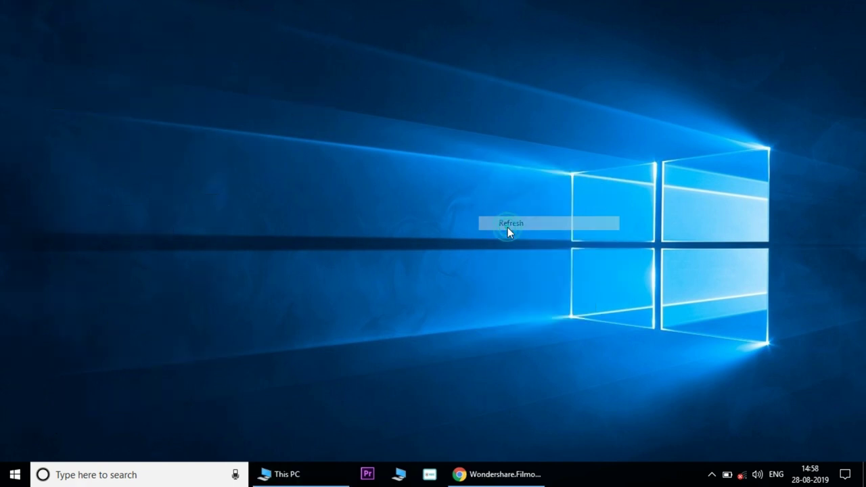
{"action": "right_click", "coordinate": [475, 196]}
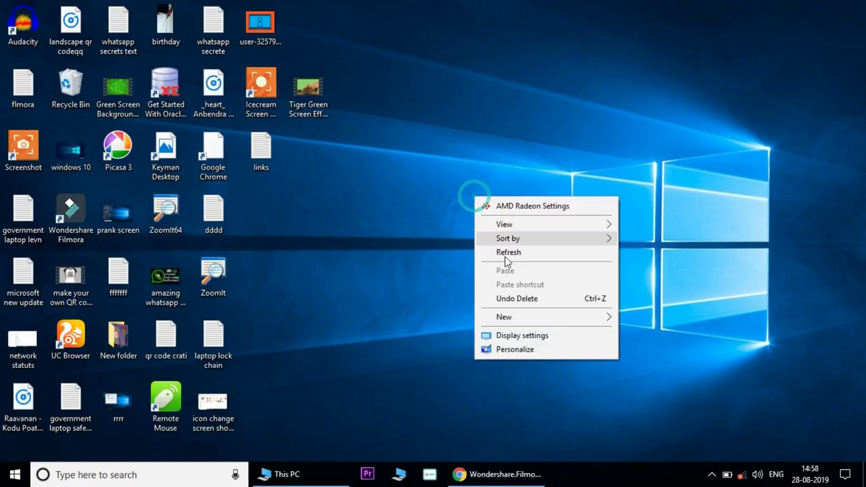
{"action": "left_click", "coordinate": [515, 253]}
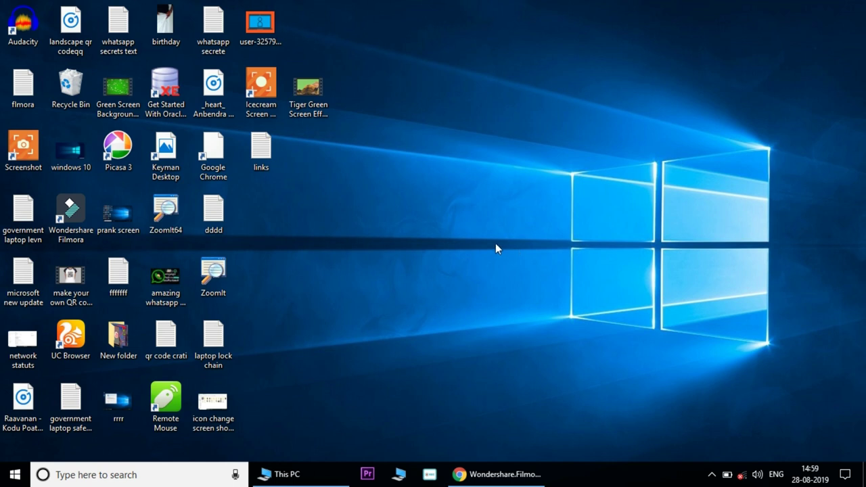
Open This PC maximized and go into Local Disk (C:).
{"action": "left_click", "coordinate": [315, 474]}
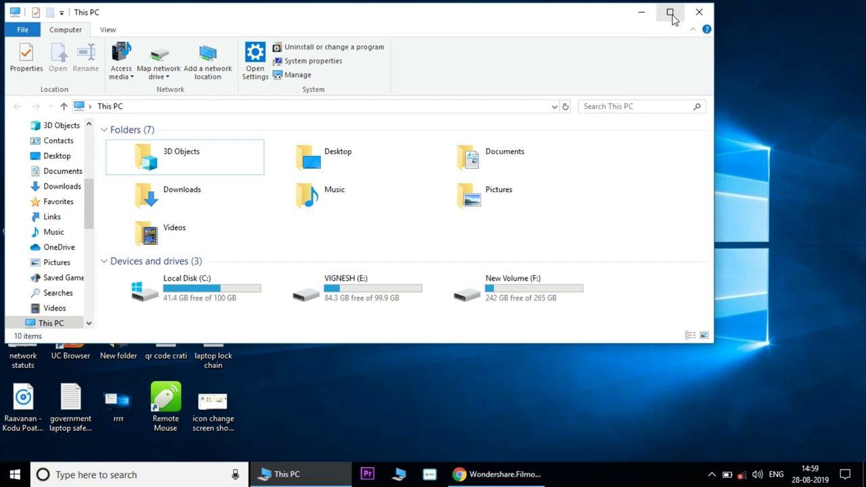
{"action": "left_click", "coordinate": [671, 15]}
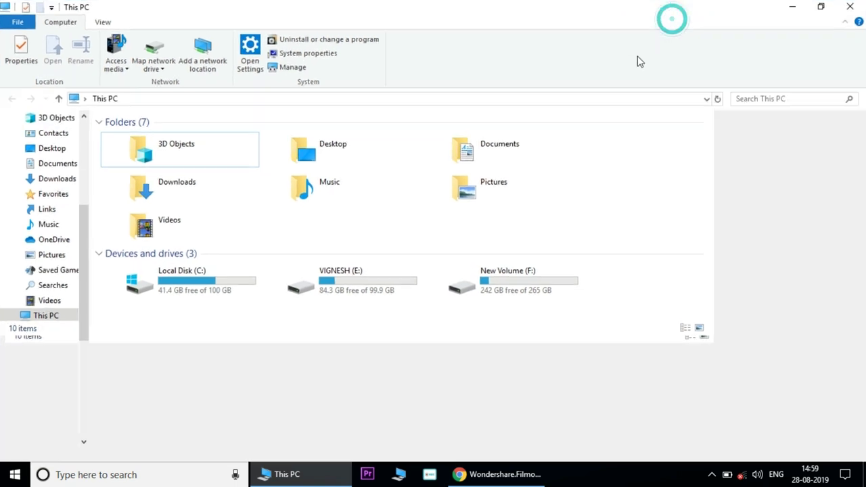
{"action": "double_click", "coordinate": [223, 245]}
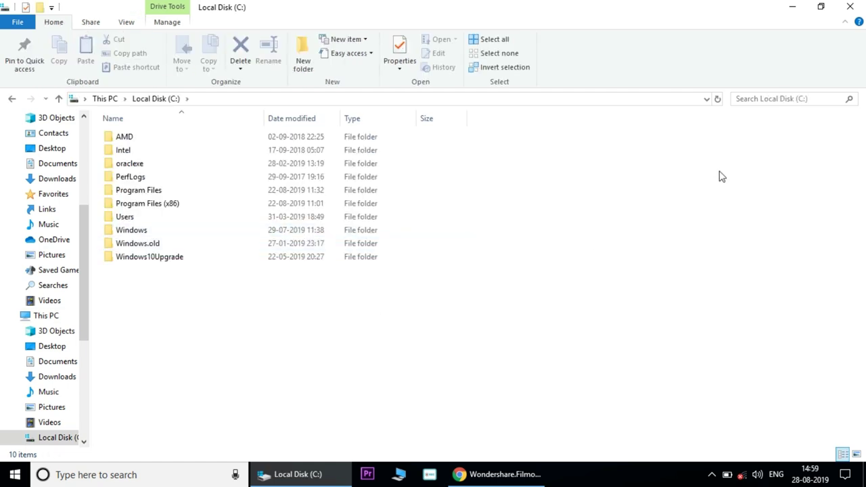
Search Local Disk (C:) for 'wondershare', choosing the suggestion after typing 'won'.
{"action": "left_click", "coordinate": [750, 100]}
{"action": "type", "text": "wp"}
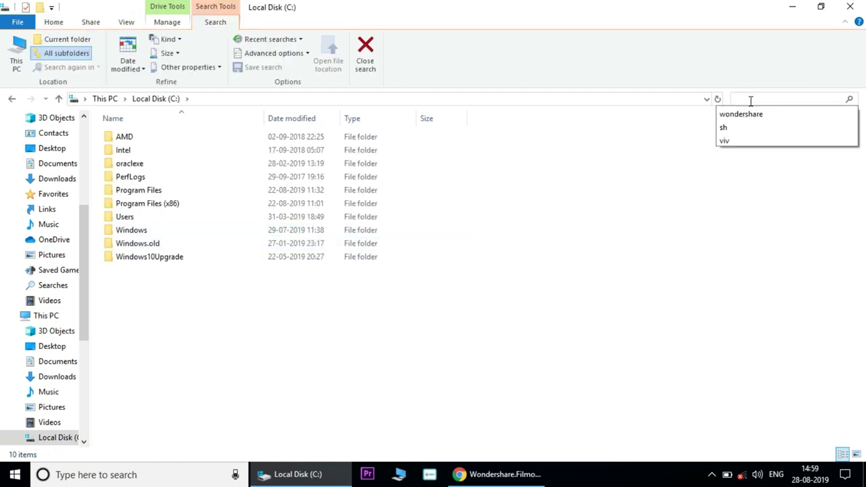
{"action": "key", "text": "BackSpace"}
{"action": "type", "text": "on"}
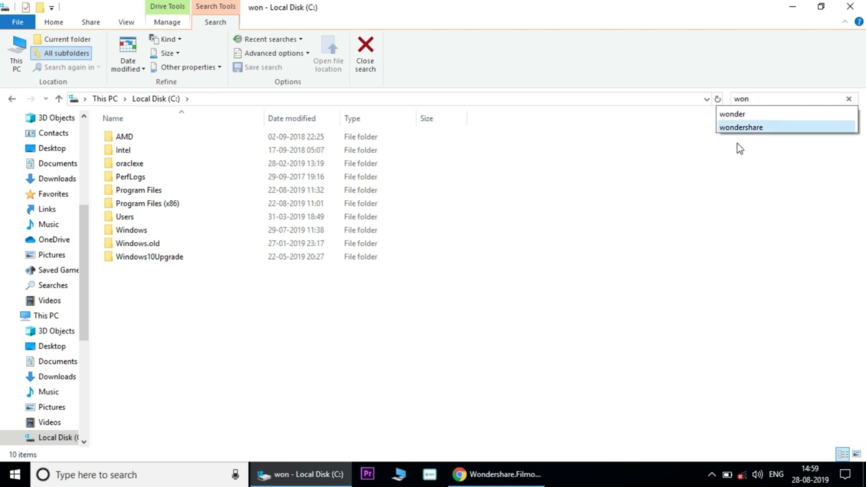
{"action": "left_click", "coordinate": [741, 128]}
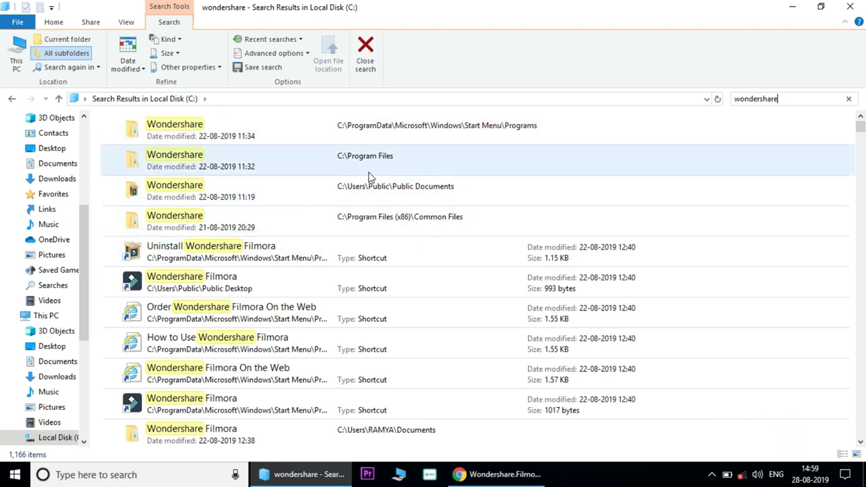
Select the Wondershare folders and Uninstall Wondershare Filmora shortcut, then close the results window.
{"action": "left_click", "coordinate": [189, 135]}
{"action": "left_click", "coordinate": [192, 154], "text": "ctrl"}
{"action": "left_click", "coordinate": [188, 188], "text": "ctrl"}
{"action": "left_click", "coordinate": [201, 216], "text": "ctrl"}
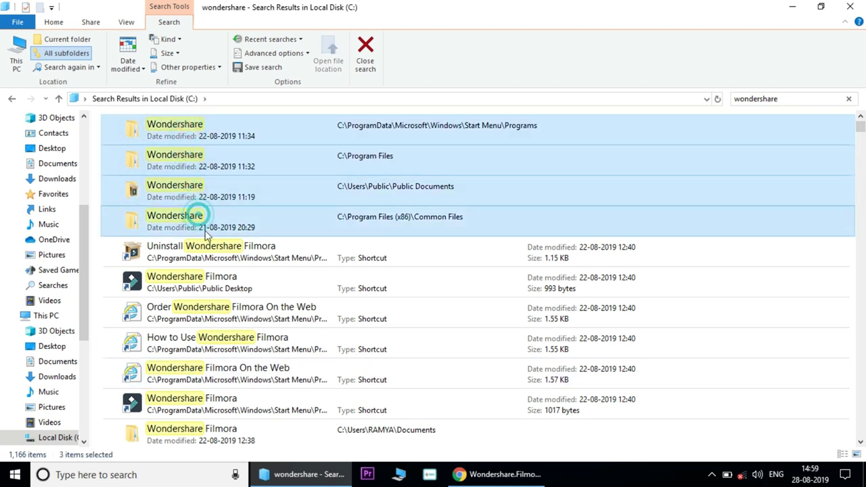
{"action": "left_click", "coordinate": [210, 252], "text": "ctrl"}
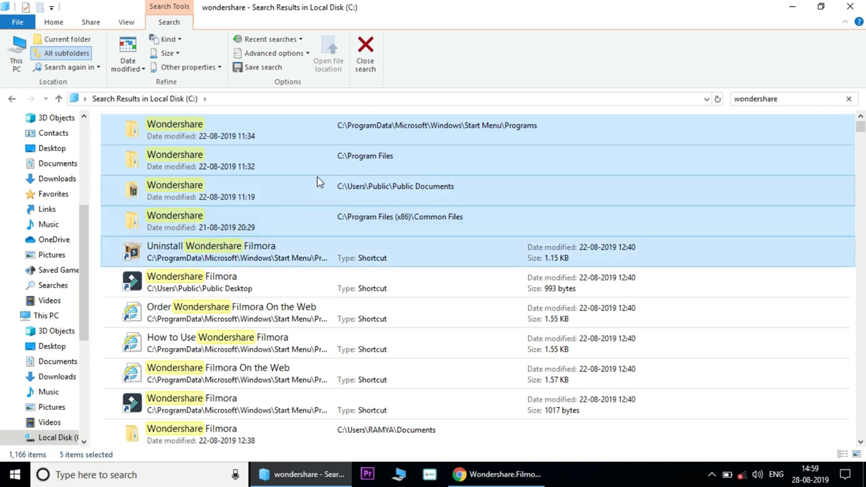
{"action": "left_click", "coordinate": [101, 115]}
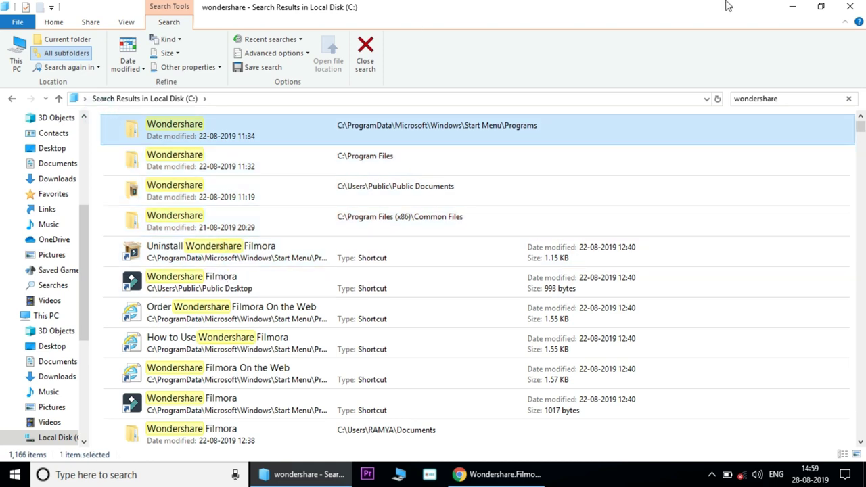
{"action": "left_click", "coordinate": [850, 6]}
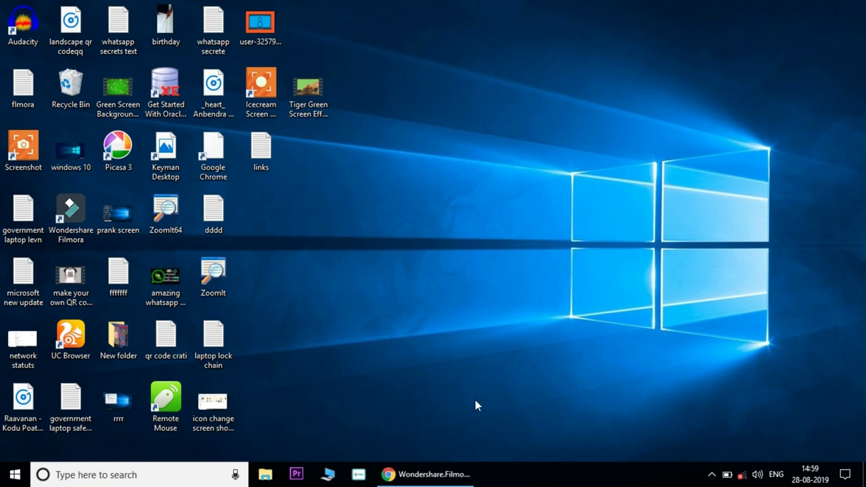
Restore Chrome's Filmora 8 MediaFire page, then switch to the Latest Working Filmora Key tab.
{"action": "left_click", "coordinate": [433, 475]}
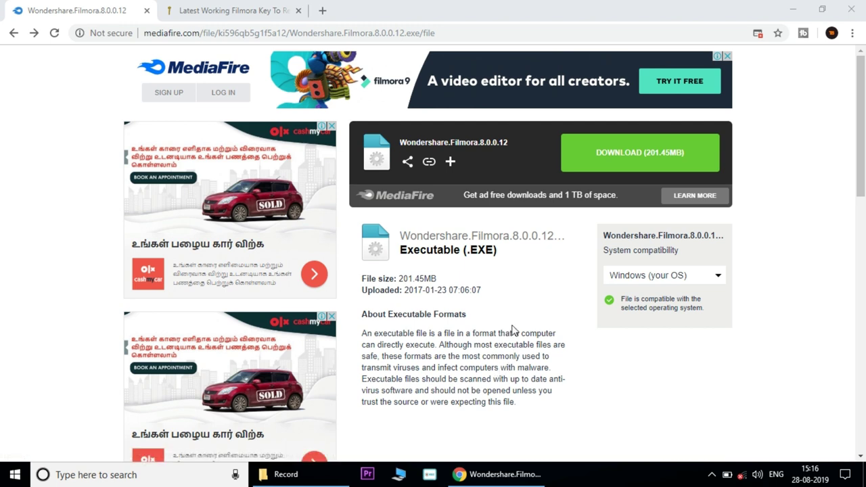
{"action": "left_click", "coordinate": [216, 15]}
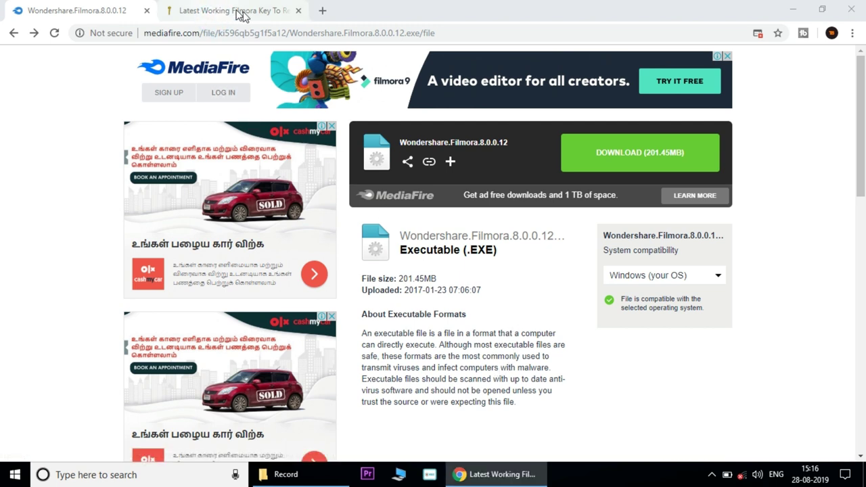